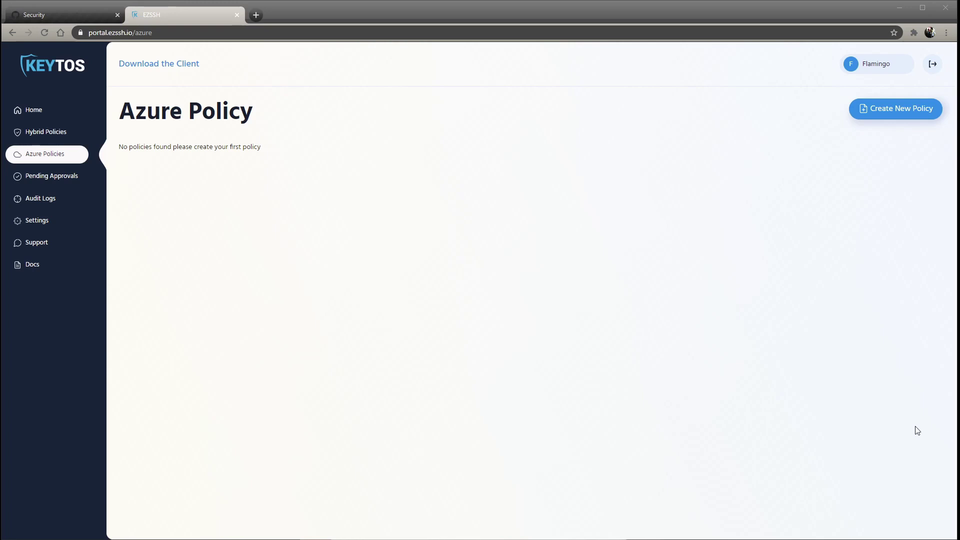
# Run the domain setup permission test in Settings and select the first subscription's ID.
pyautogui.click(75, 223)
pyautogui.click(169, 151)
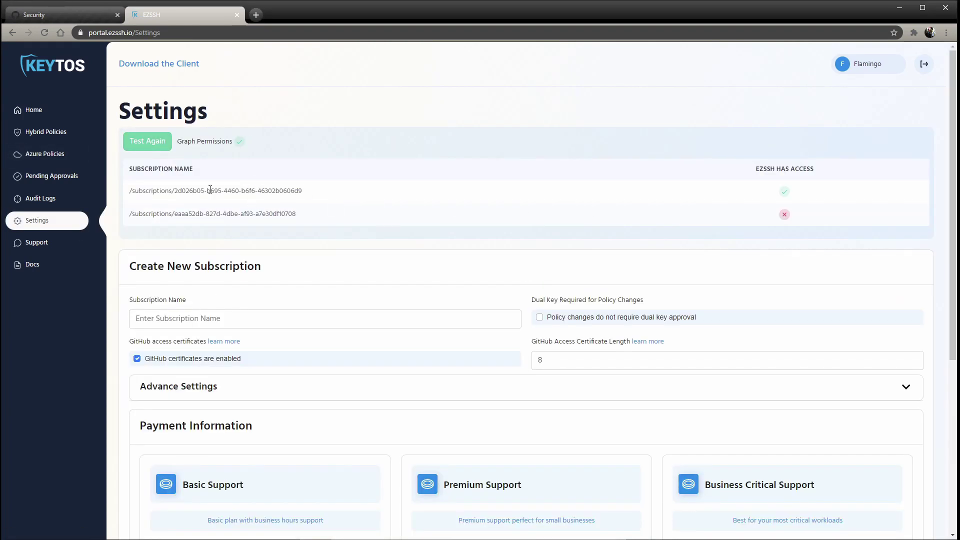
pyautogui.moveTo(156, 190); pyautogui.dragTo(311, 189)
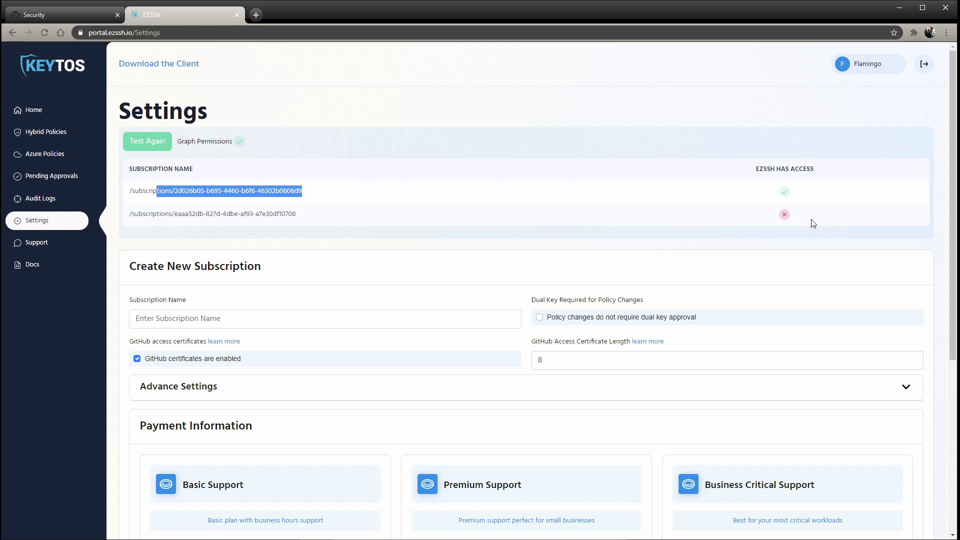
pyautogui.moveTo(139, 191); pyautogui.dragTo(314, 199)
# Start a new Azure policy named 'Azure East' with the suggested notification e-mail.
pyautogui.click(30, 132)
pyautogui.click(44, 154)
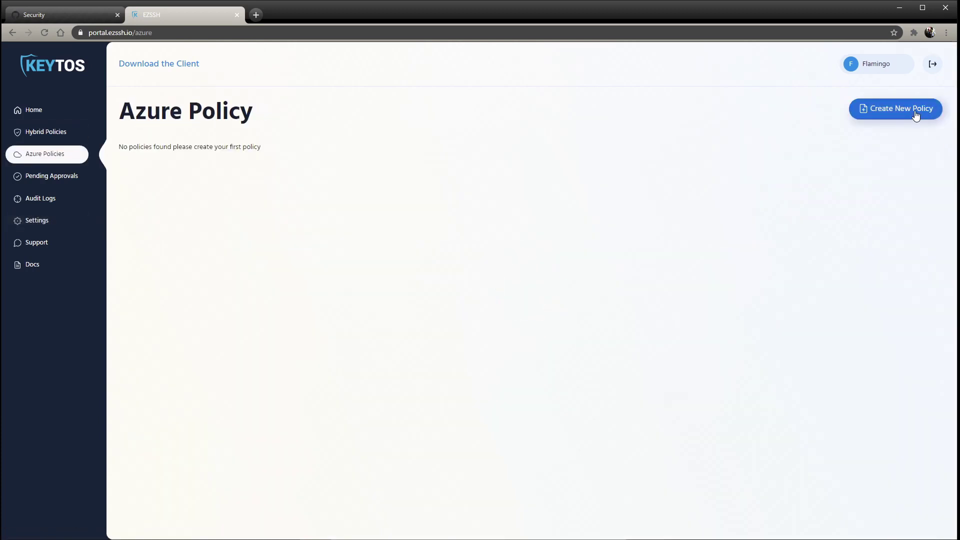
pyautogui.click(916, 115)
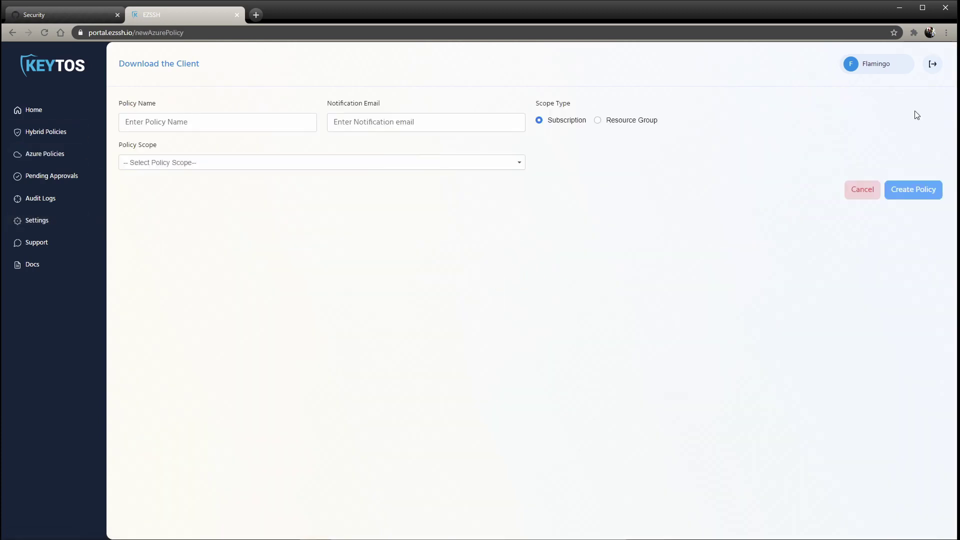
pyautogui.click(247, 124)
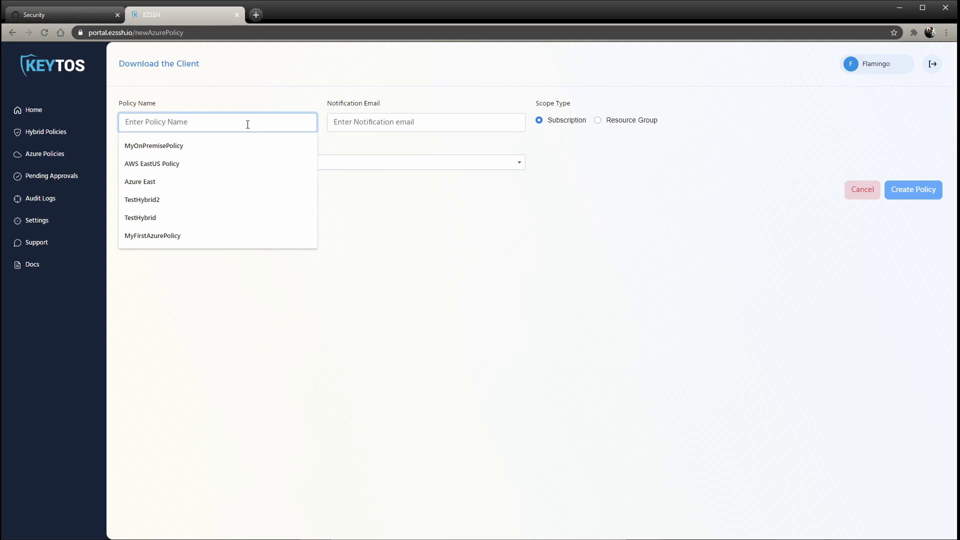
pyautogui.click(200, 184)
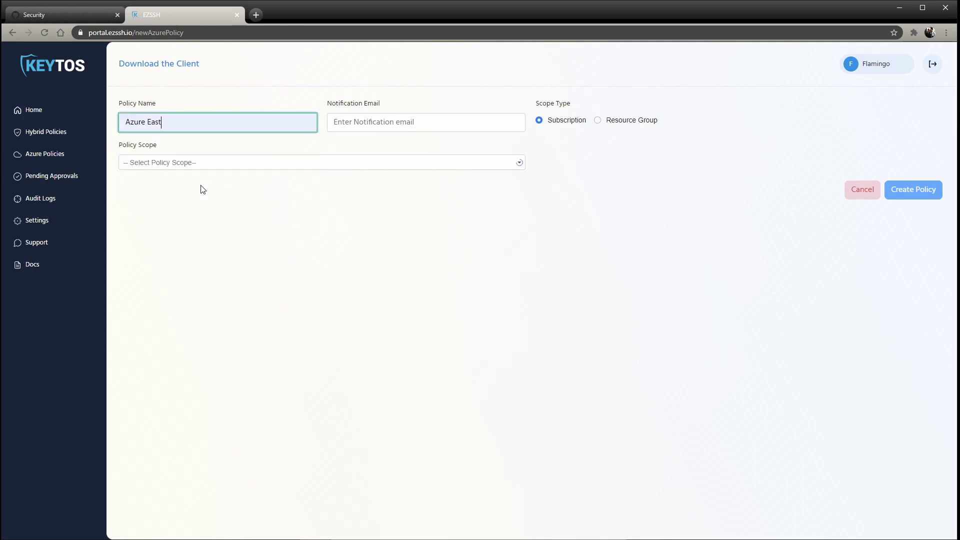
pyautogui.click(349, 126)
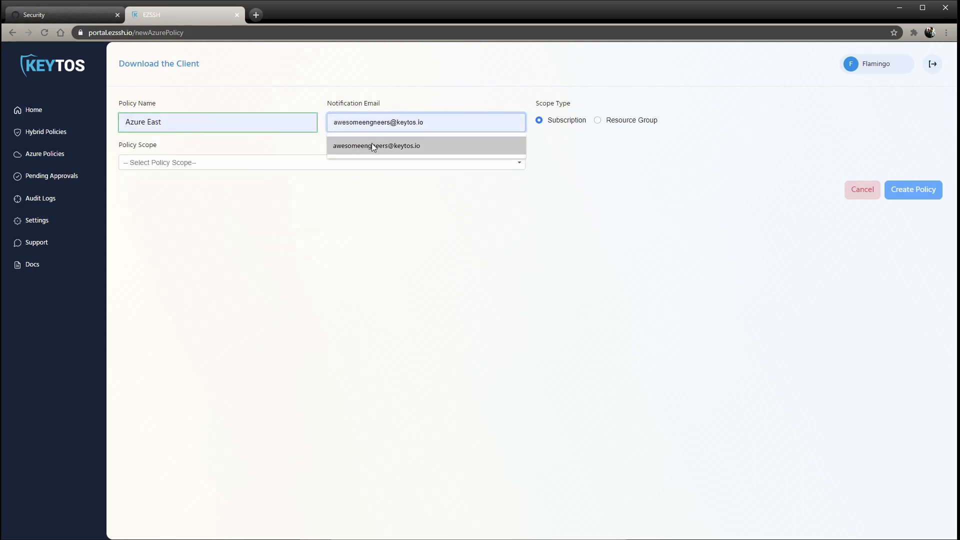
pyautogui.click(372, 143)
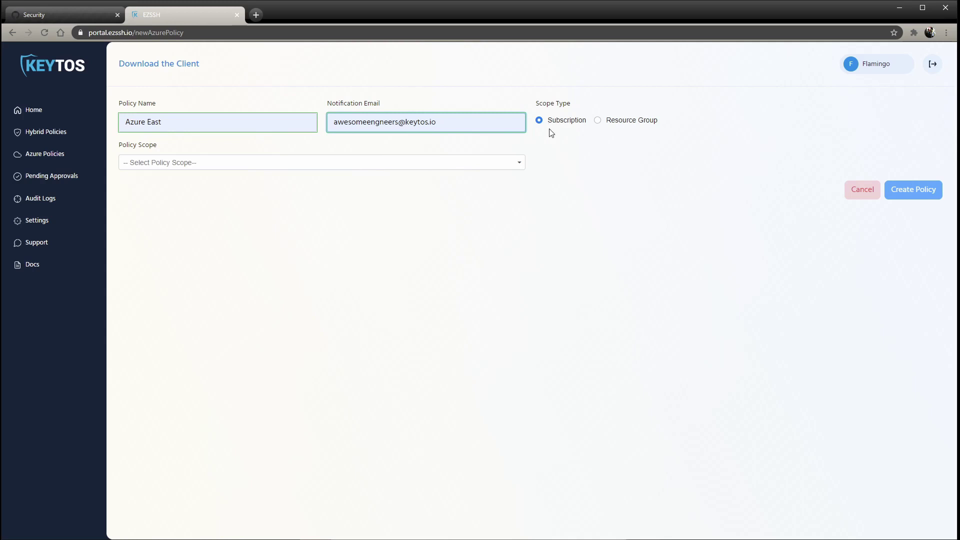
# Scope the policy to Azure subscription 1; add, then remove, the Storage File Data SMB Share Elevated Contributor owner role.
pyautogui.click(484, 170)
pyautogui.click(456, 180)
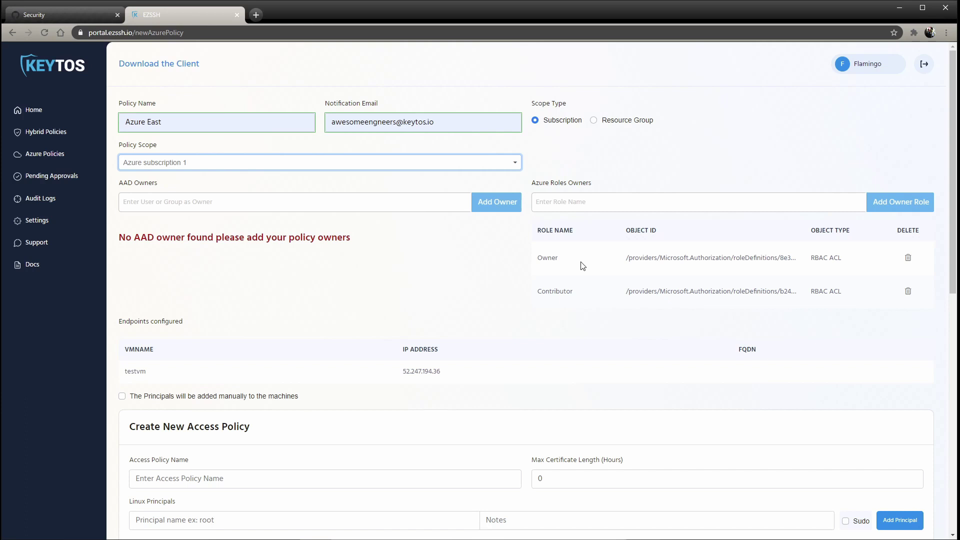
pyautogui.click(583, 204)
pyautogui.write('ar')
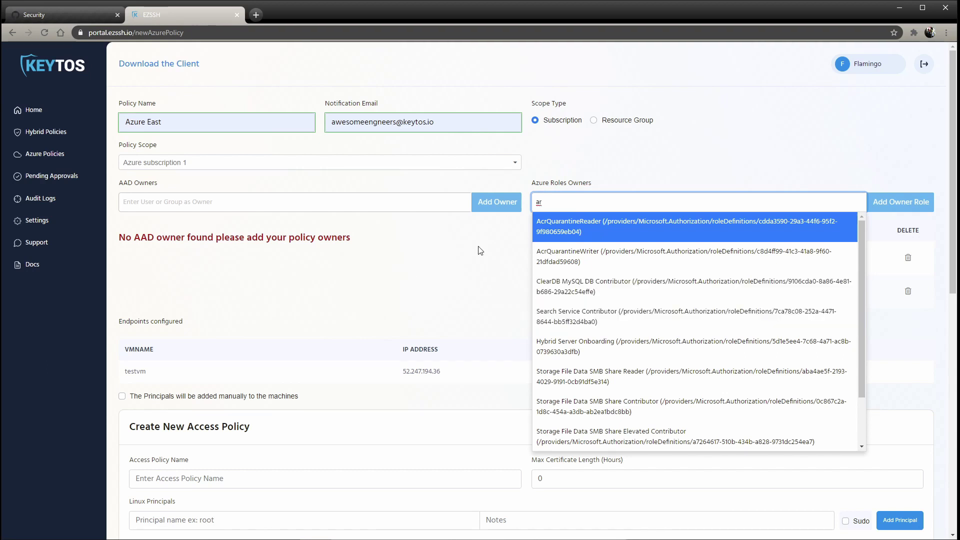
pyautogui.scroll(-2, 605, 345)
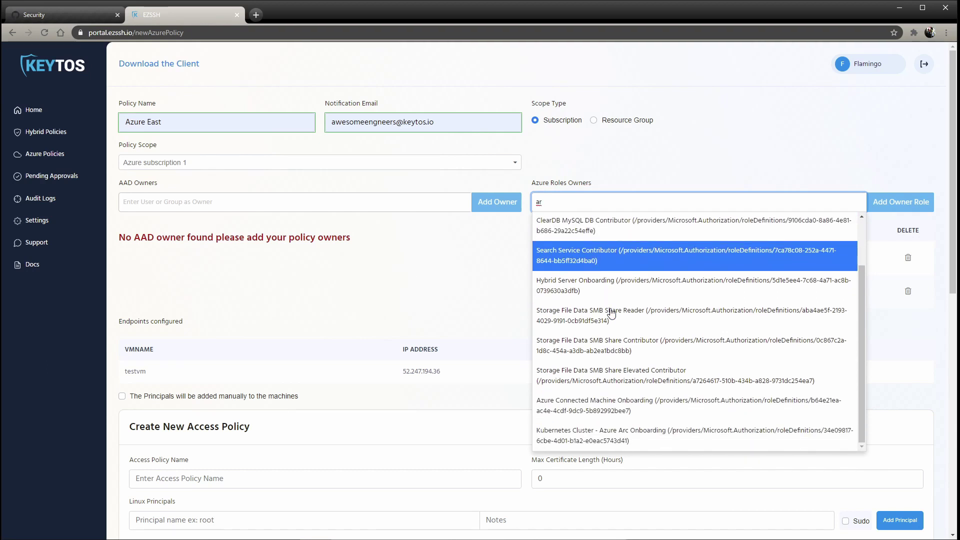
pyautogui.click(611, 379)
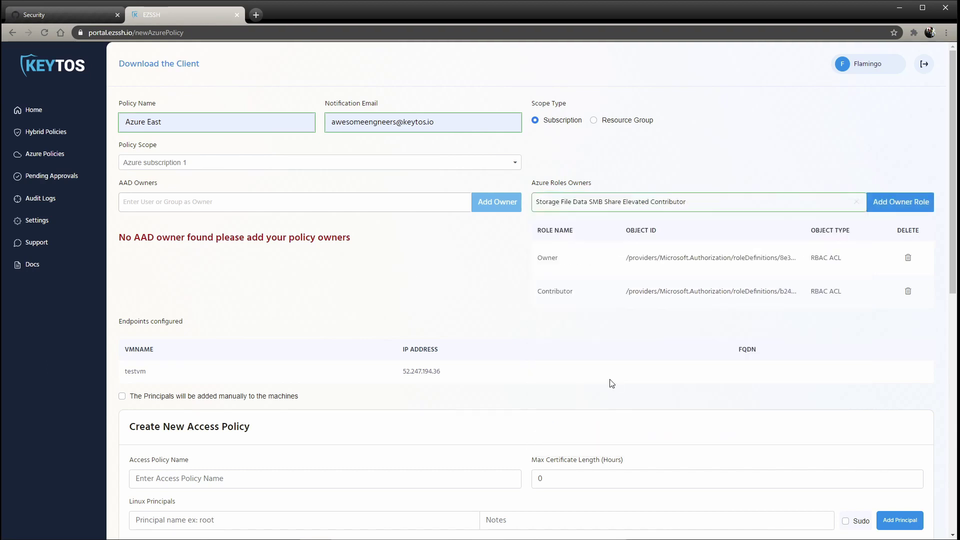
pyautogui.click(893, 203)
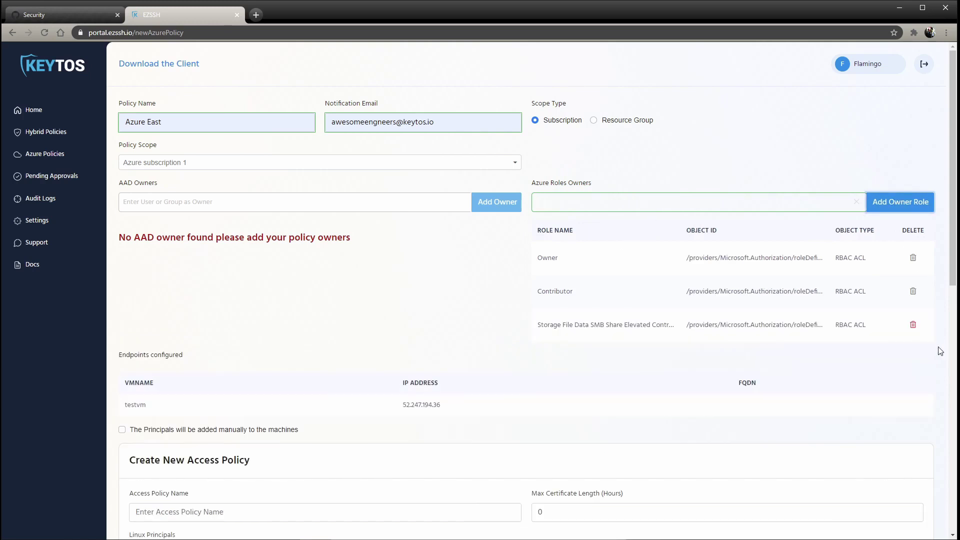
pyautogui.click(917, 328)
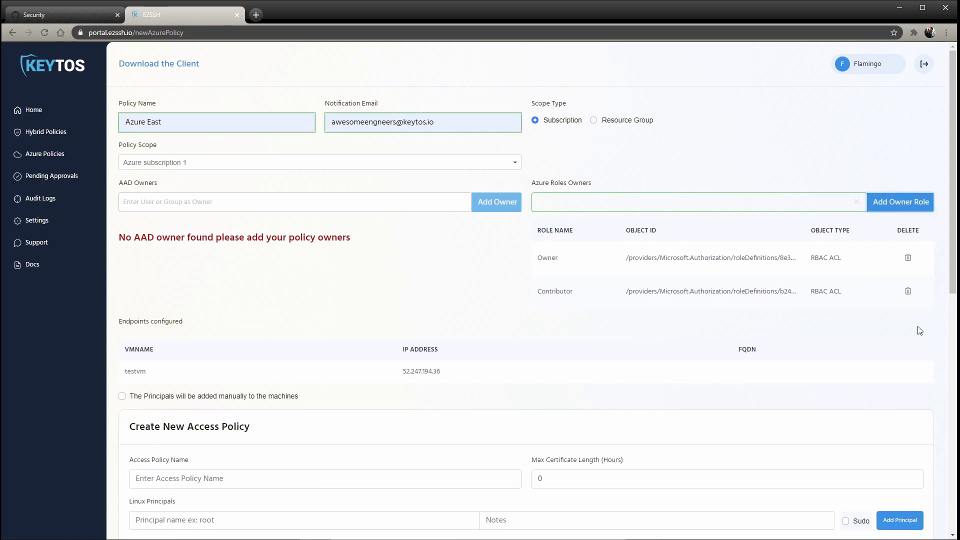
# Add the suggested user account as the policy's AAD owner.
pyautogui.click(332, 203)
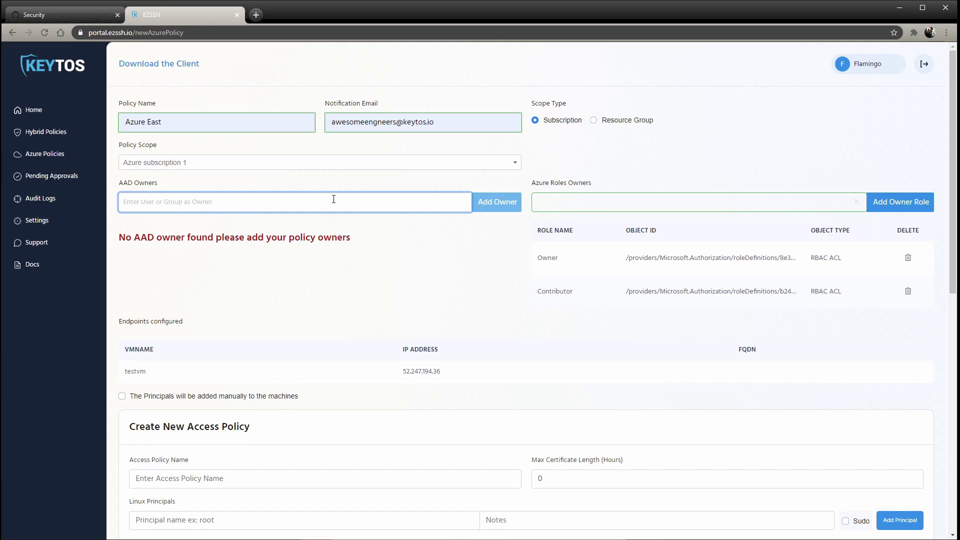
pyautogui.write('me@')
pyautogui.click(327, 220)
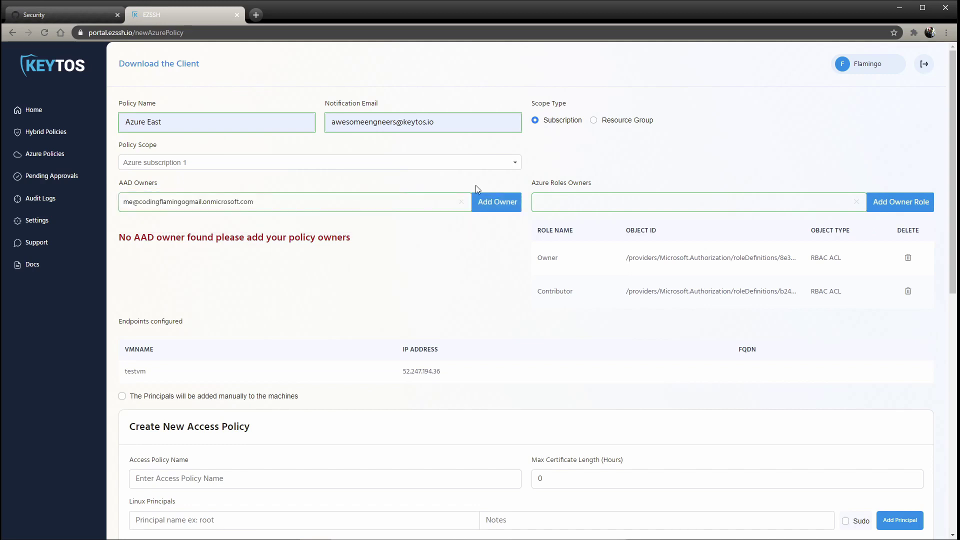
pyautogui.click(497, 204)
pyautogui.scroll(-4, 375, 222)
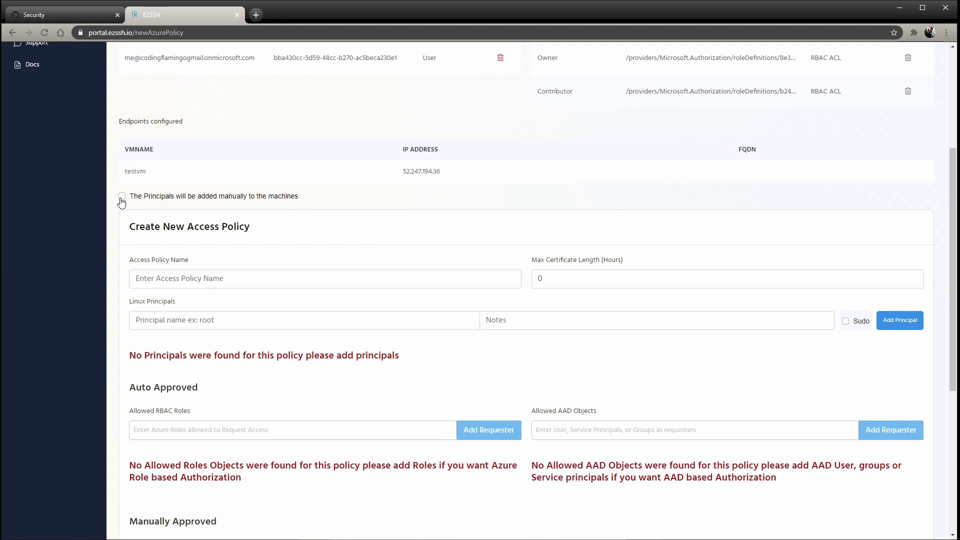
# Toggle automatic principal adding on and back off, keeping principals manual.
pyautogui.click(121, 197)
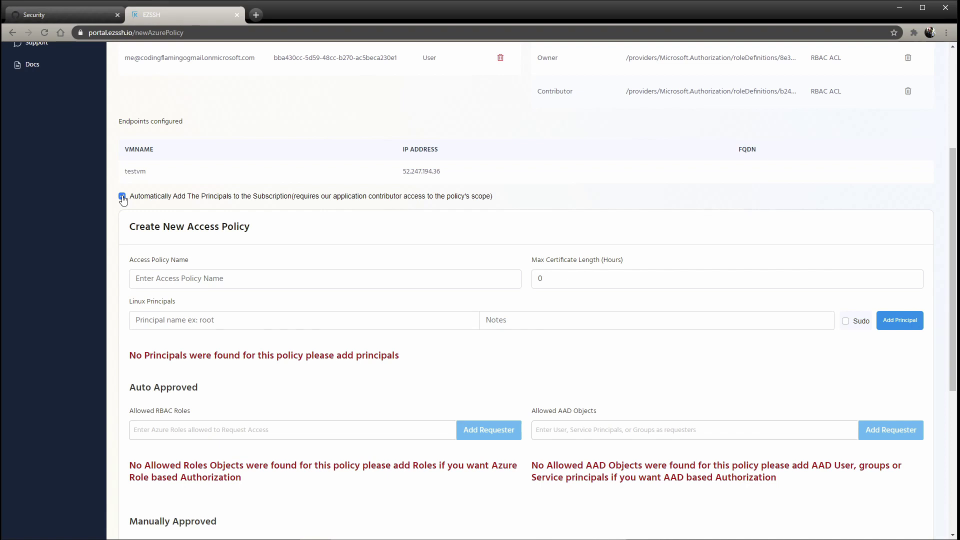
pyautogui.click(122, 197)
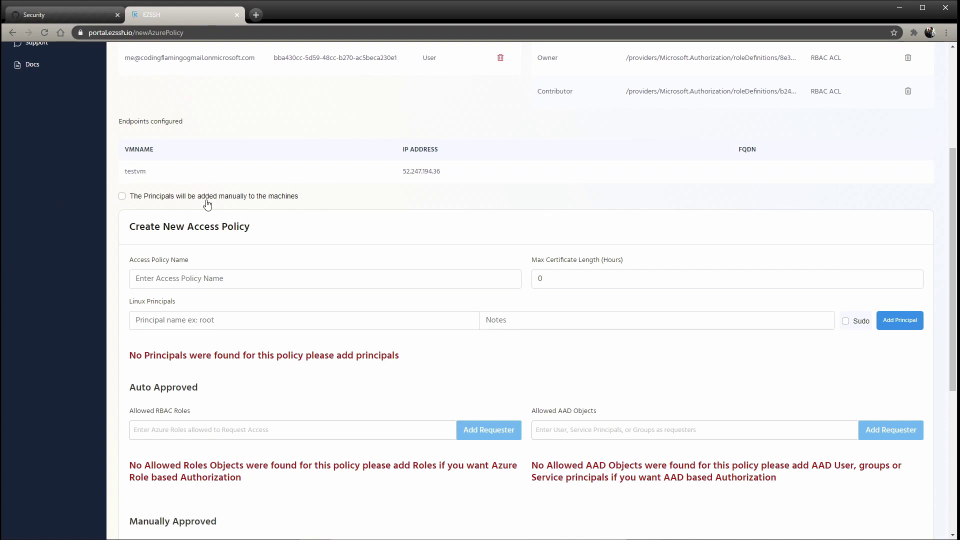
pyautogui.scroll(-1, 210, 207)
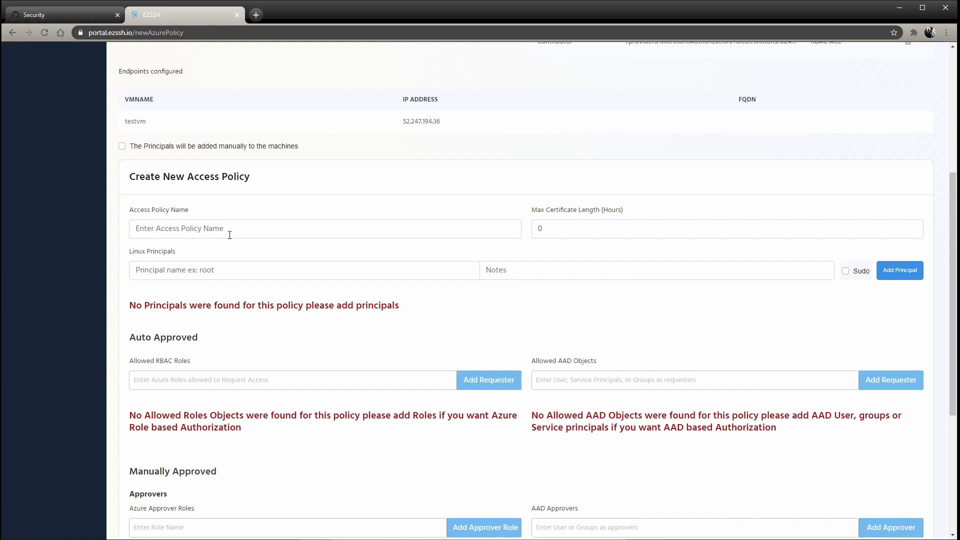
# Name the access policy 'Root Access' with a maximum certificate length of 2.
pyautogui.scroll(2, 252, 220)
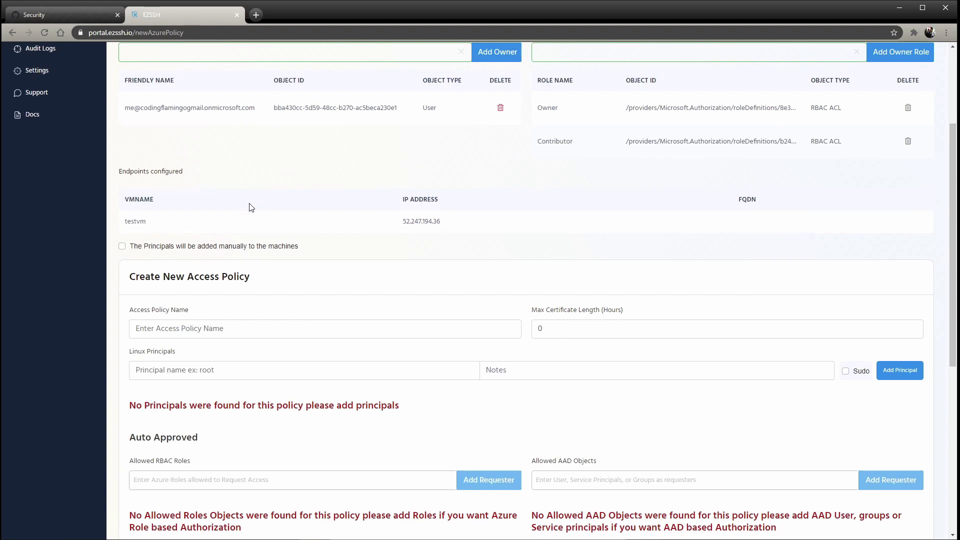
pyautogui.scroll(1, 245, 225)
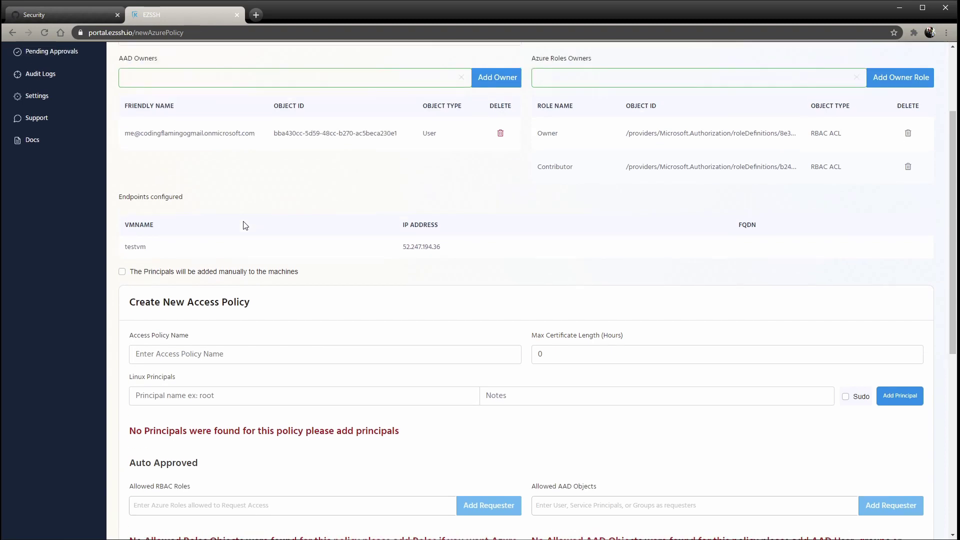
pyautogui.scroll(-4, 242, 223)
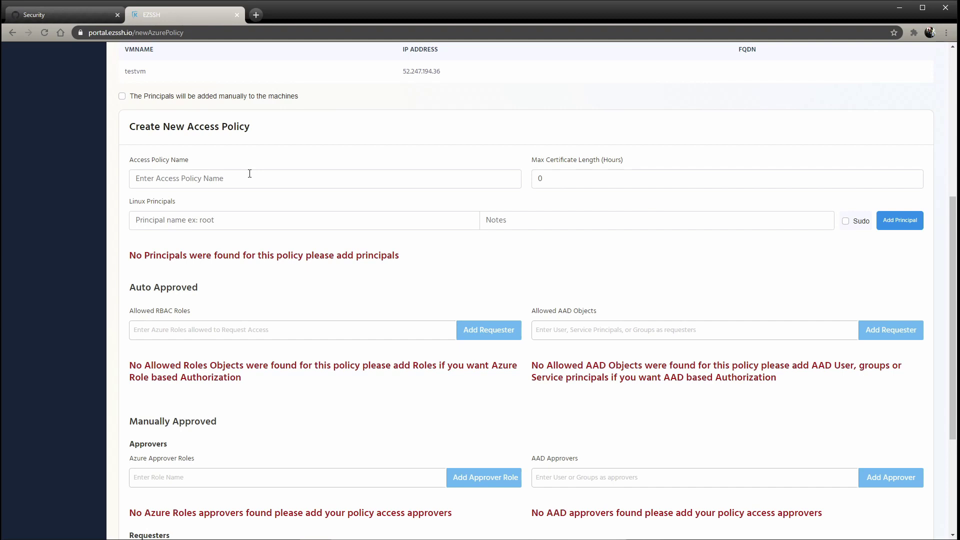
pyautogui.click(249, 174)
pyautogui.write('Root')
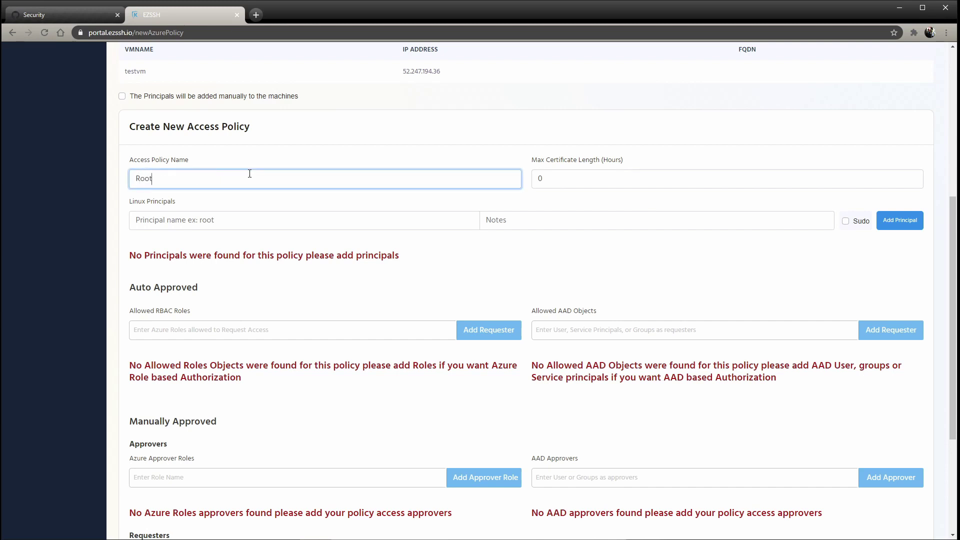
pyautogui.write(' Access')
pyautogui.press('Tab')
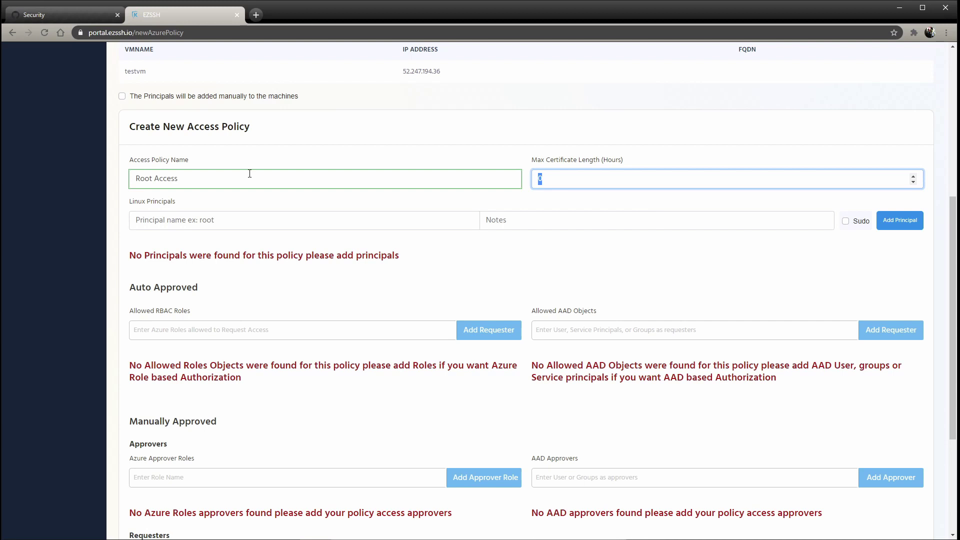
pyautogui.write('2')
# Add Linux principals root with sudo and engineer without sudo.
pyautogui.click(322, 223)
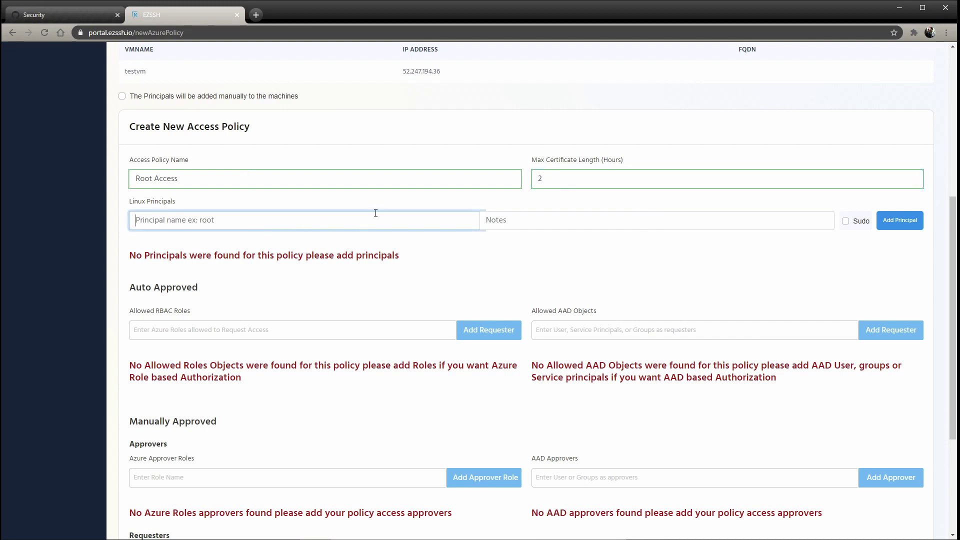
pyautogui.write('root')
pyautogui.click(864, 226)
pyautogui.click(896, 225)
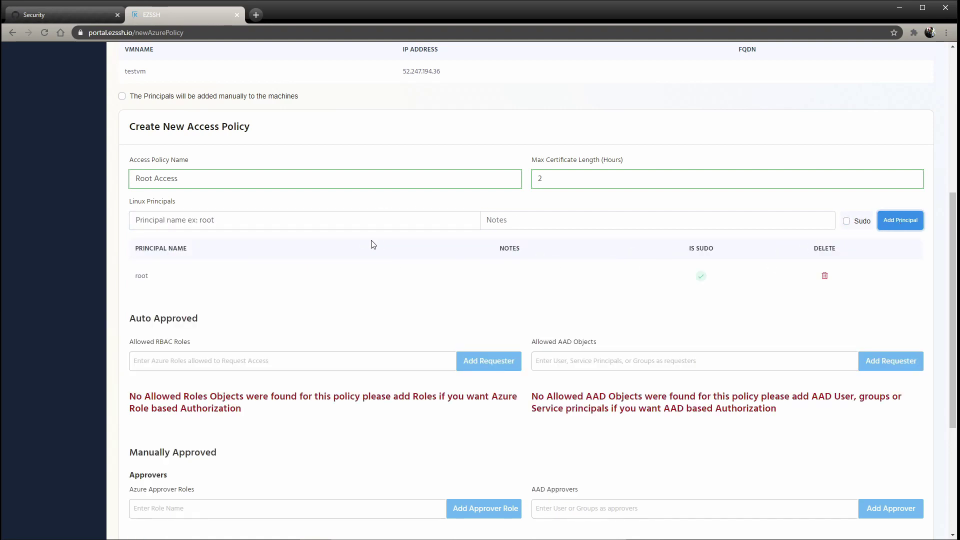
pyautogui.click(317, 223)
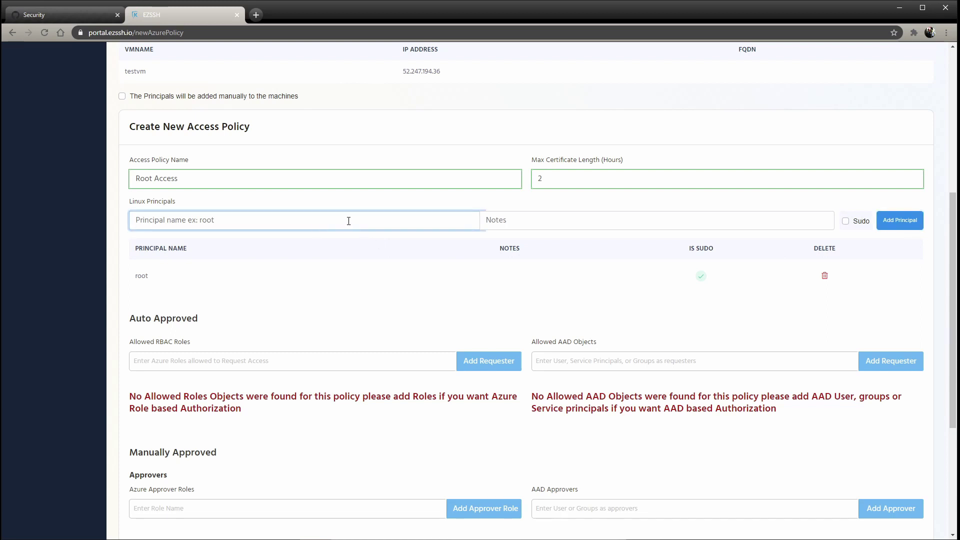
pyautogui.write('engineer')
pyautogui.click(916, 224)
pyautogui.scroll(-4, 370, 193)
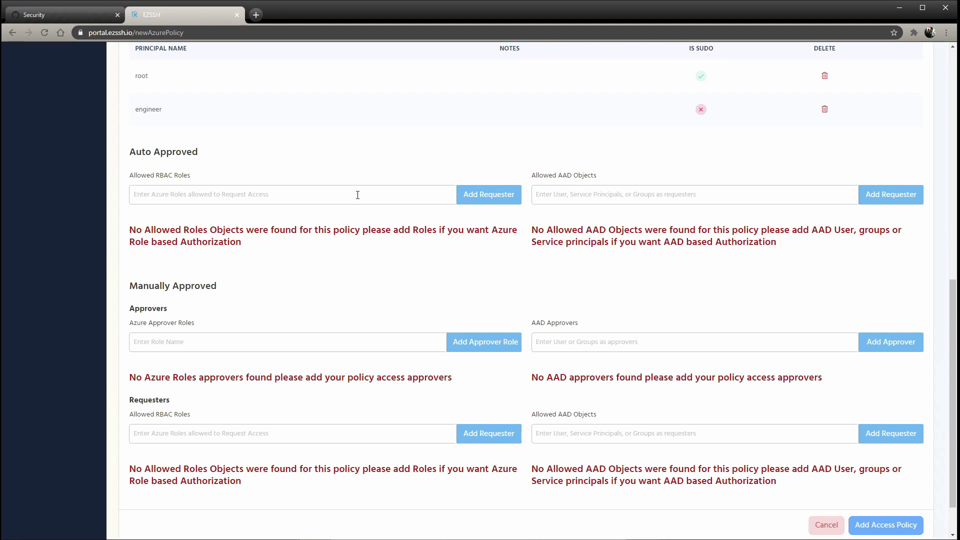
# Add the Owner RBAC role as an auto-approved requester.
pyautogui.click(357, 195)
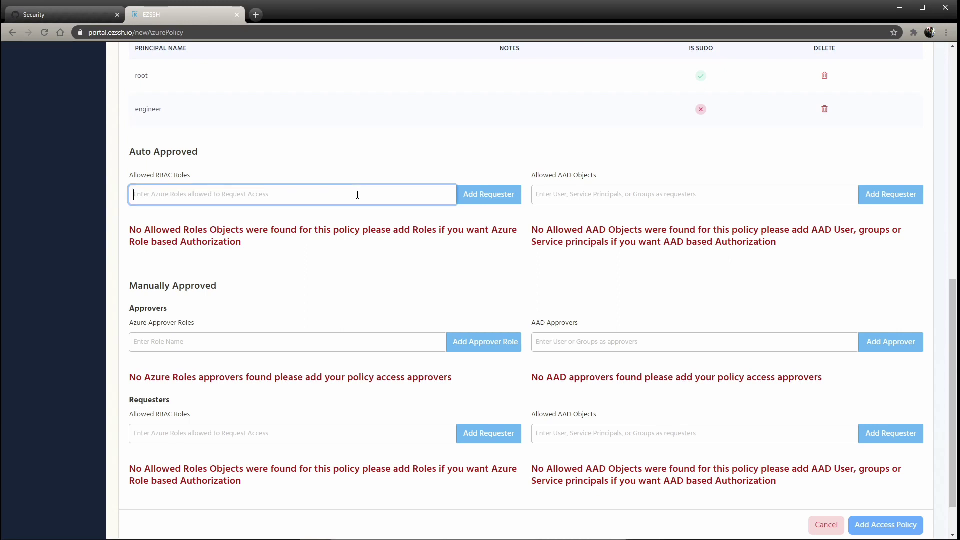
pyautogui.write('own')
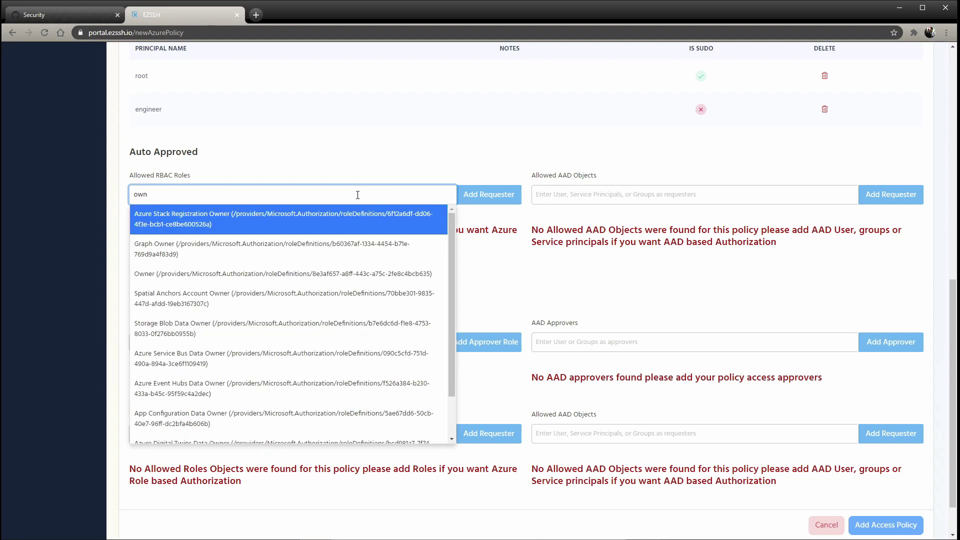
pyautogui.write('er')
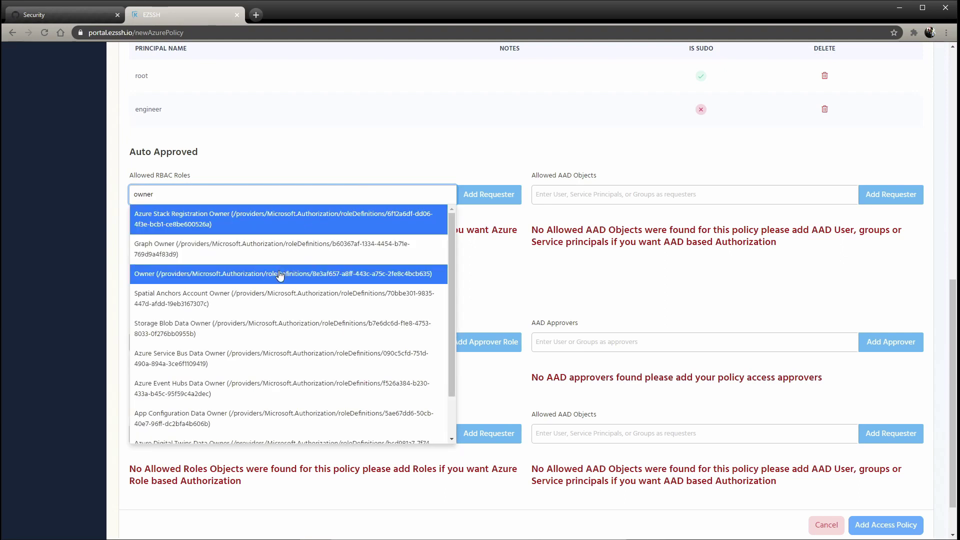
pyautogui.click(280, 274)
pyautogui.click(468, 196)
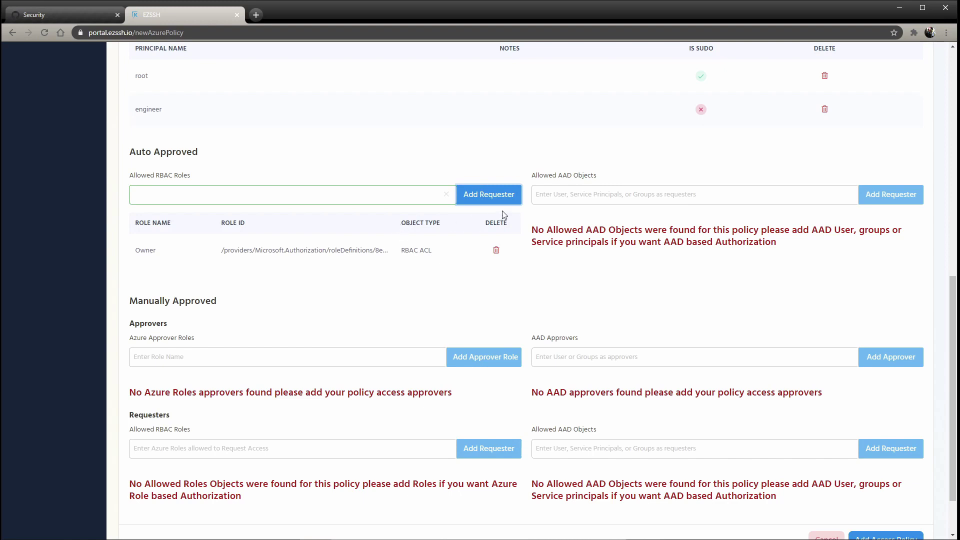
# Add the goodLookingEngineers AAD group as an auto-approved requester.
pyautogui.click(555, 193)
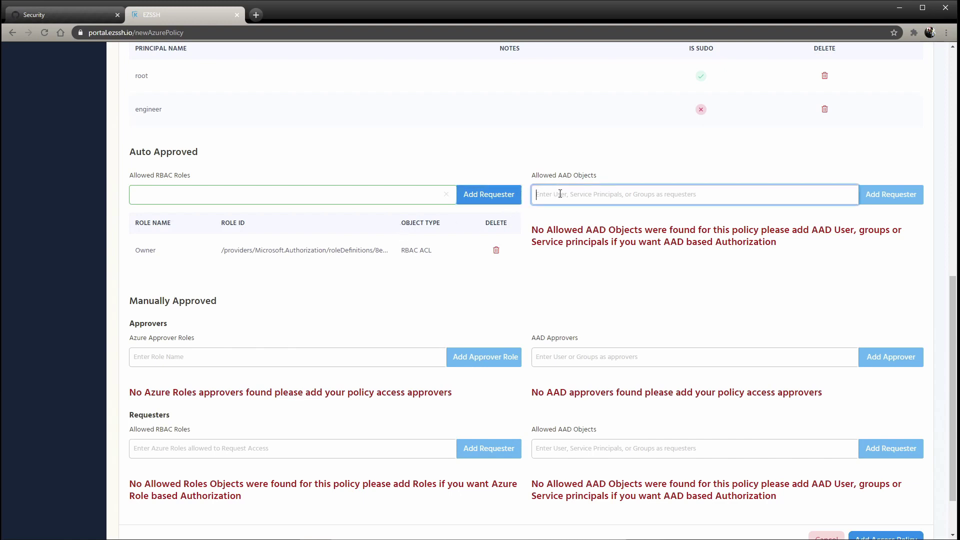
pyautogui.write('good')
pyautogui.click(579, 219)
pyautogui.click(914, 197)
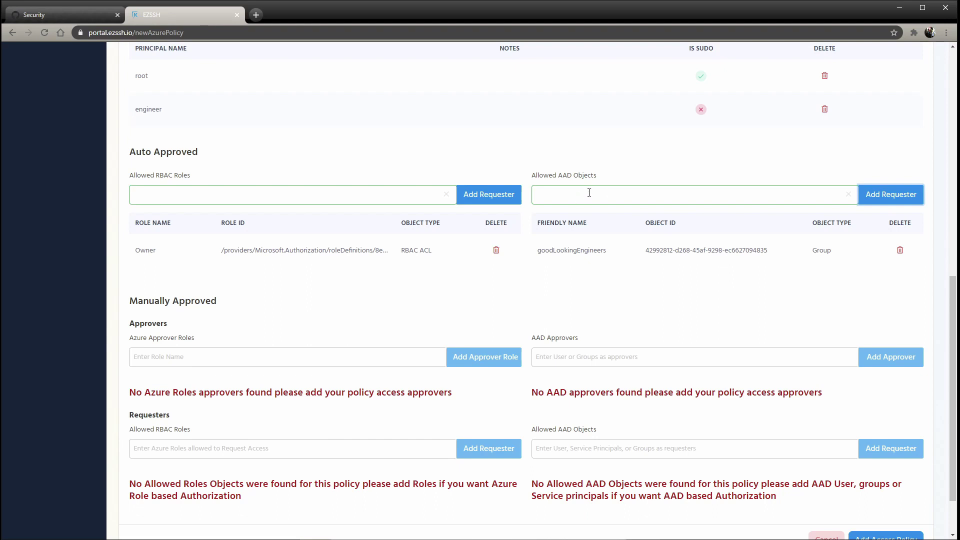
pyautogui.scroll(-2, 465, 156)
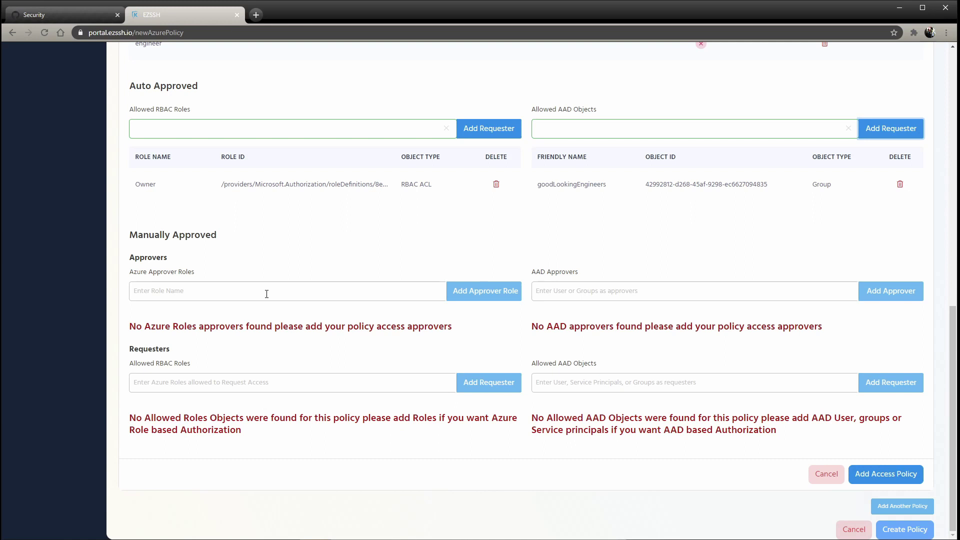
# Add Owner as a manual-approval Azure approver role.
pyautogui.click(266, 294)
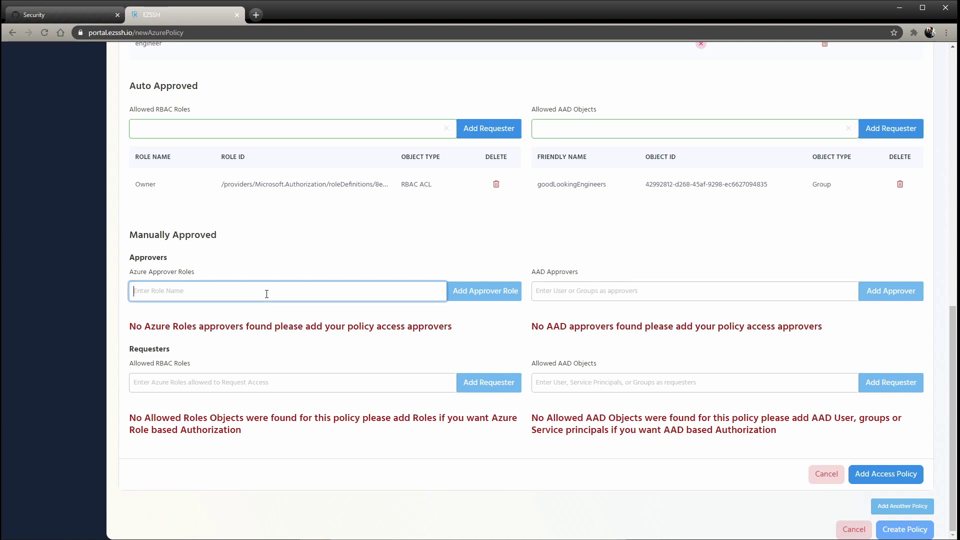
pyautogui.write('owe')
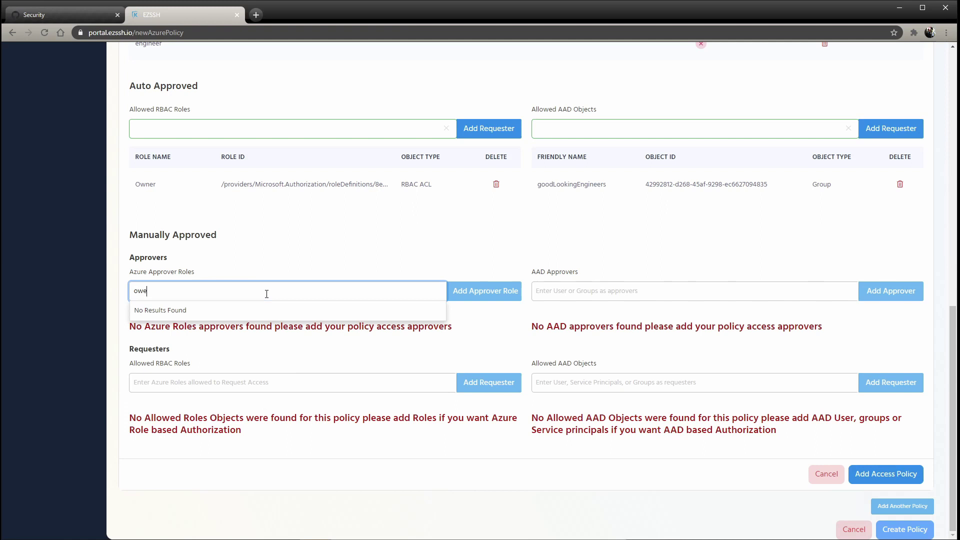
pyautogui.press('BackSpace')
pyautogui.write('ner')
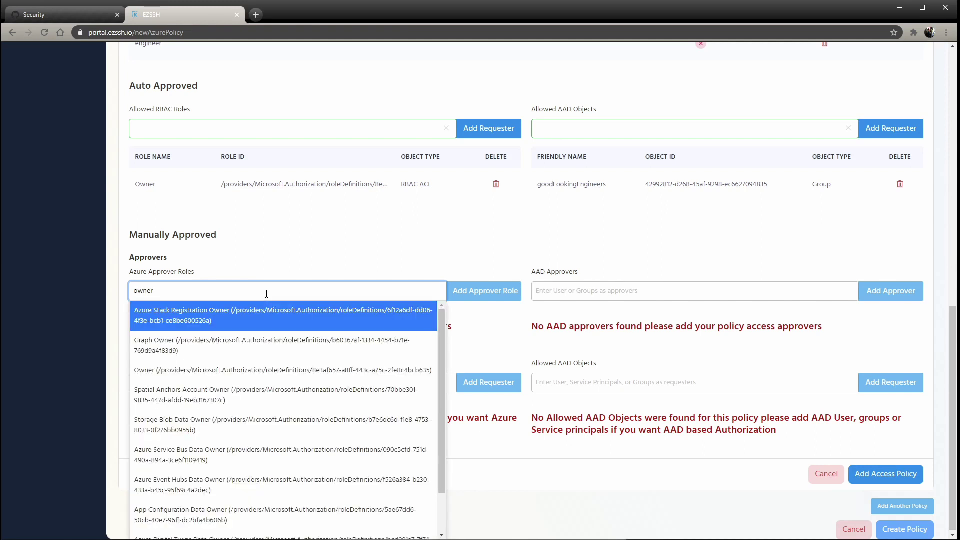
pyautogui.click(259, 369)
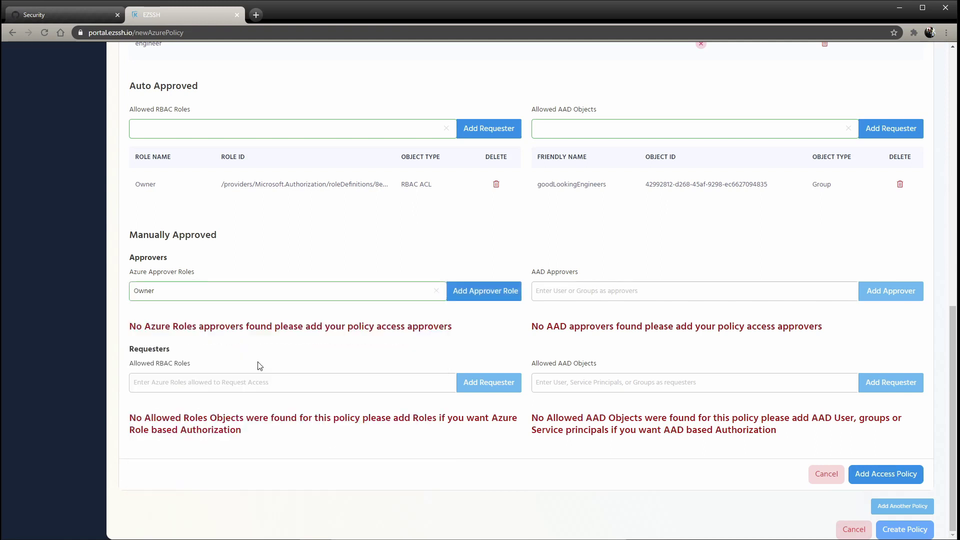
pyautogui.click(475, 299)
# Add Classic Virtual Machine Contributor as an allowed requester RBAC role.
pyautogui.click(372, 410)
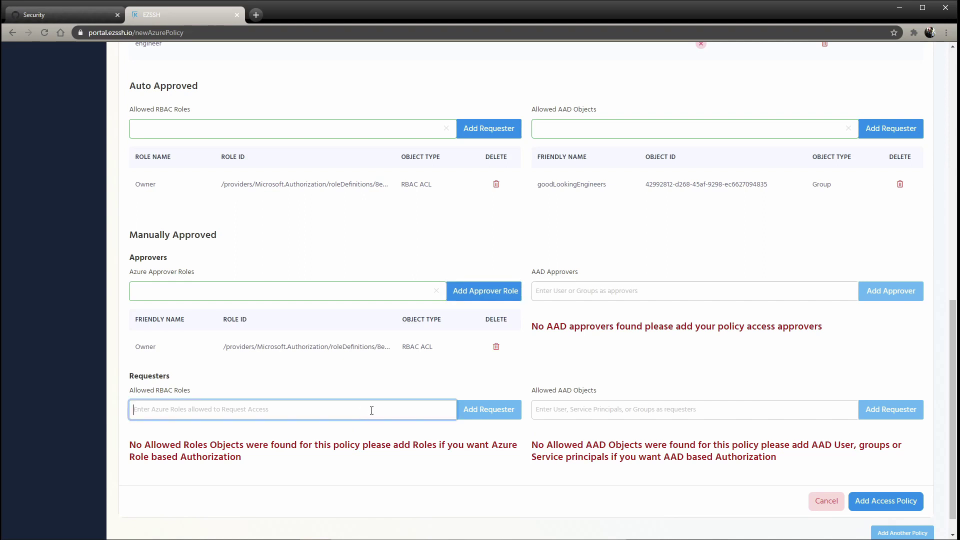
pyautogui.write('virtual m')
pyautogui.click(349, 439)
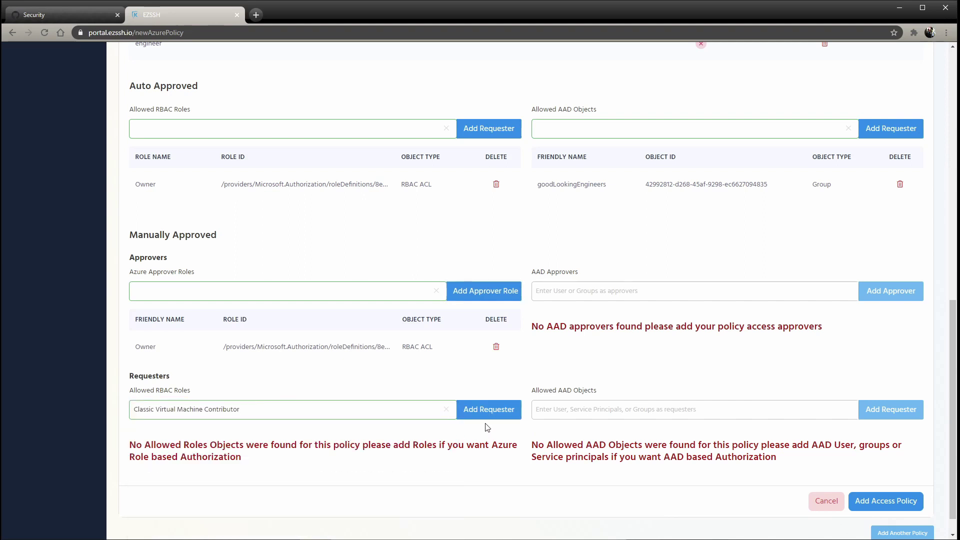
pyautogui.click(484, 417)
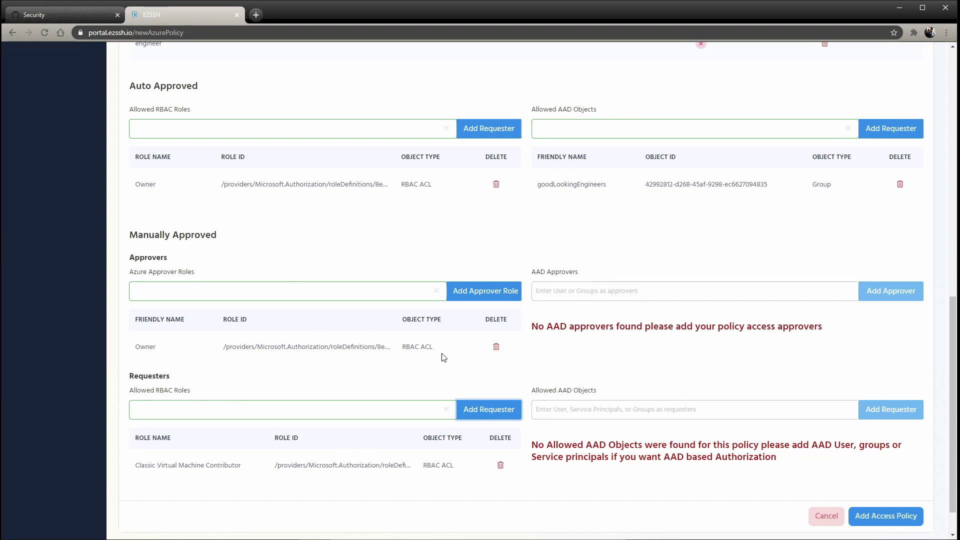
pyautogui.scroll(6, 481, 220)
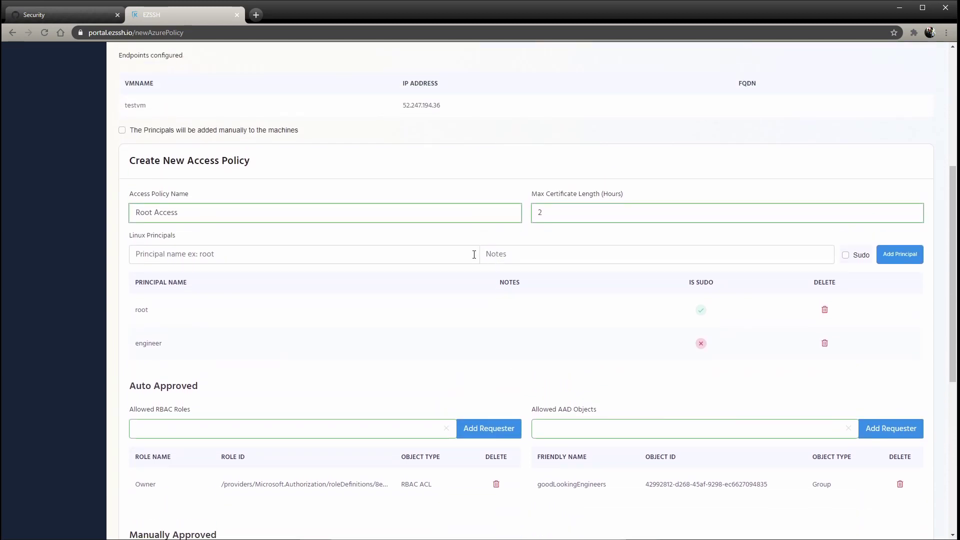
pyautogui.scroll(-6, 474, 255)
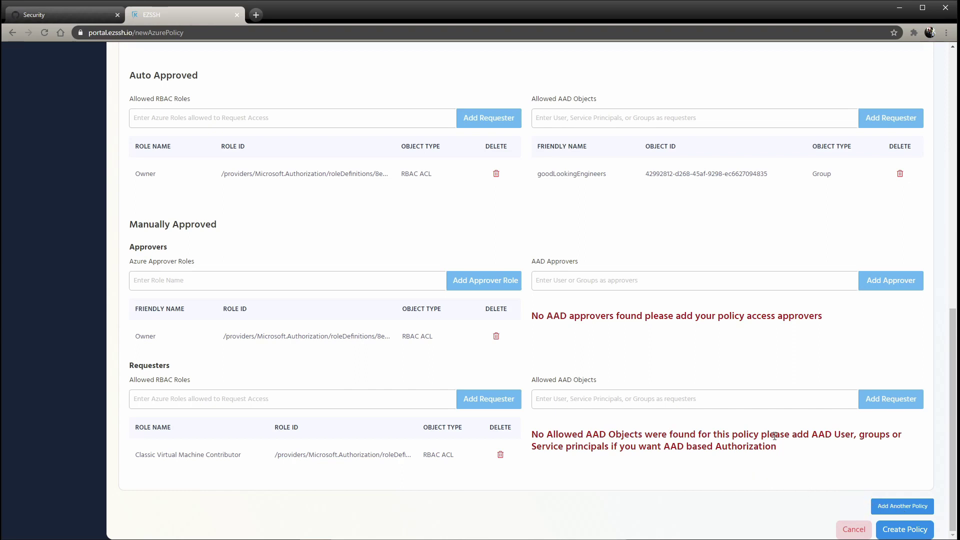
# Create the Azure East policy and expand its details to show the Root Access policy.
pyautogui.click(919, 531)
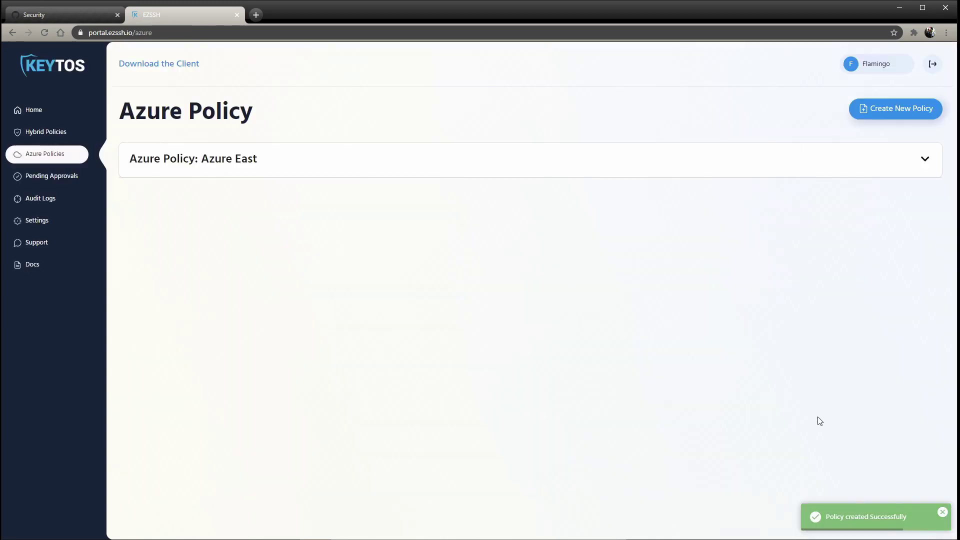
pyautogui.click(925, 159)
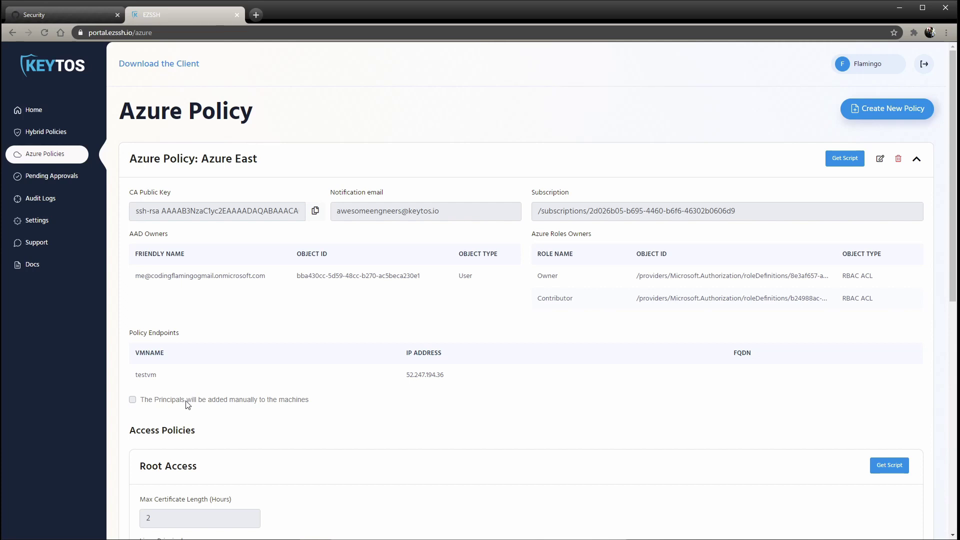
pyautogui.click(845, 160)
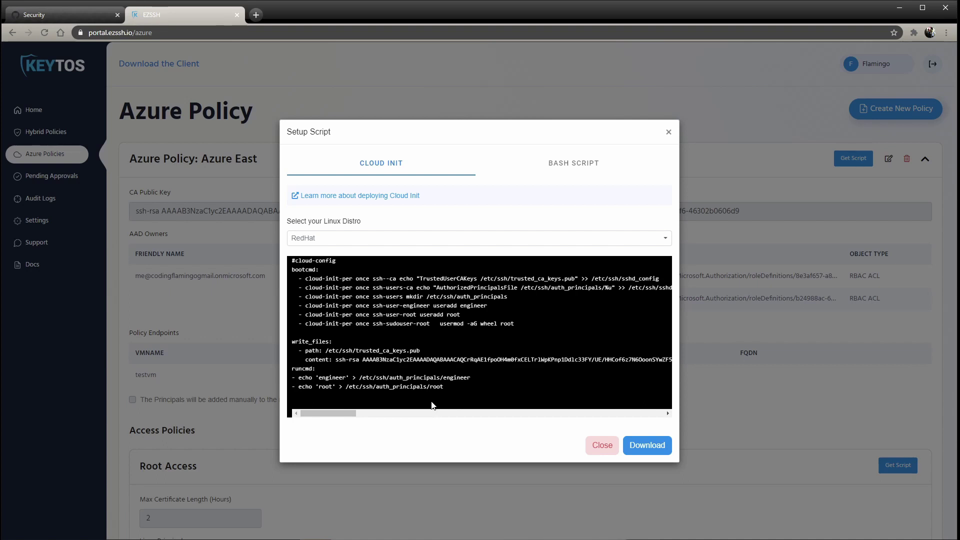
pyautogui.click(425, 244)
pyautogui.press('Escape')
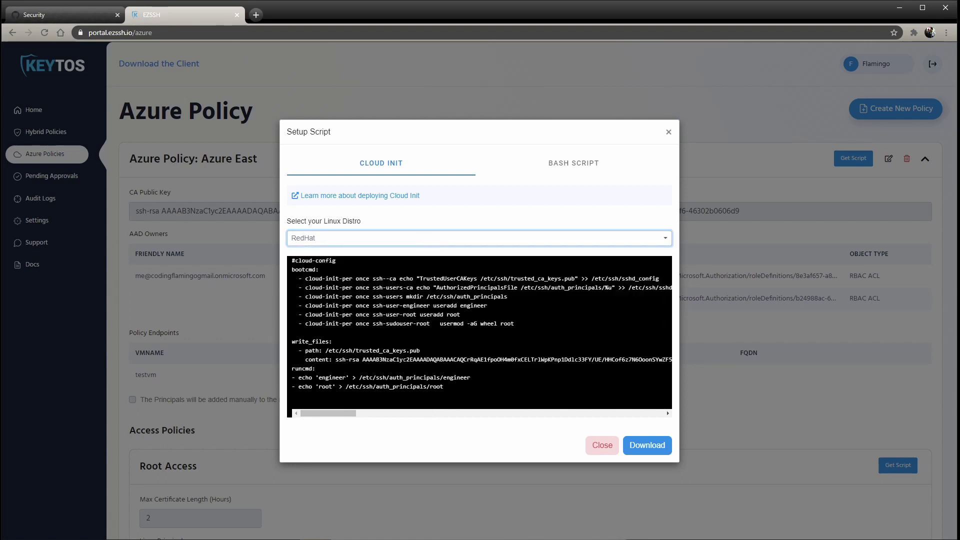
pyautogui.moveTo(389, 360); pyautogui.dragTo(523, 359)
pyautogui.click(453, 345)
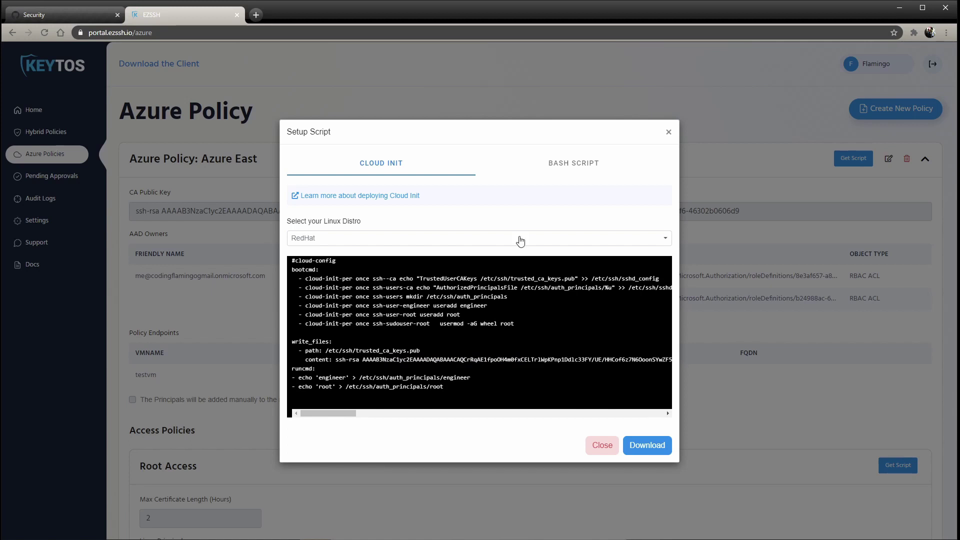
pyautogui.click(525, 173)
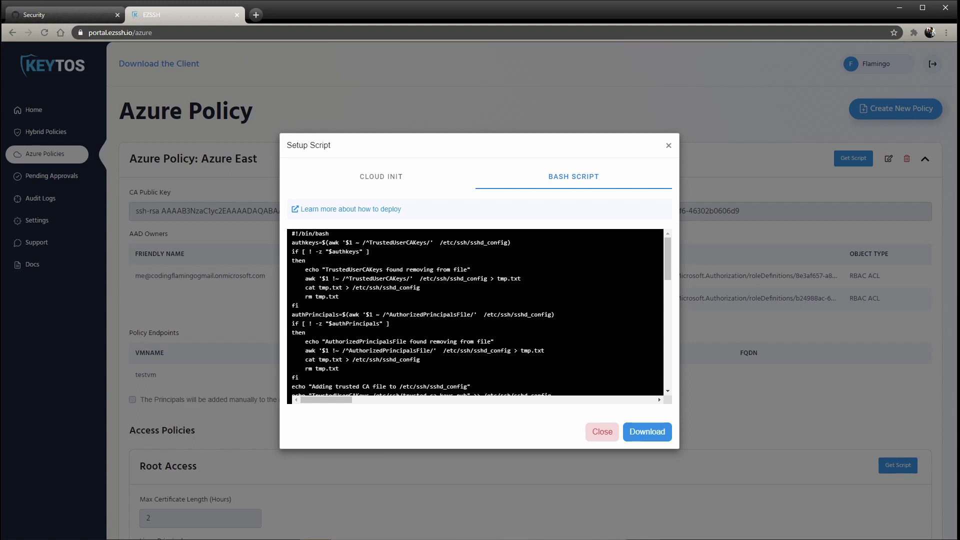
pyautogui.scroll(-10, 364, 348)
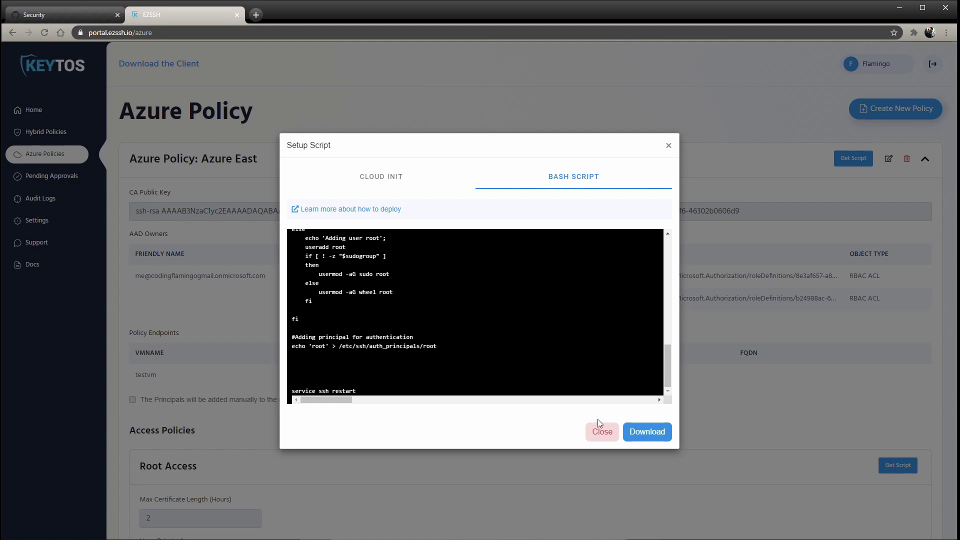
pyautogui.click(603, 431)
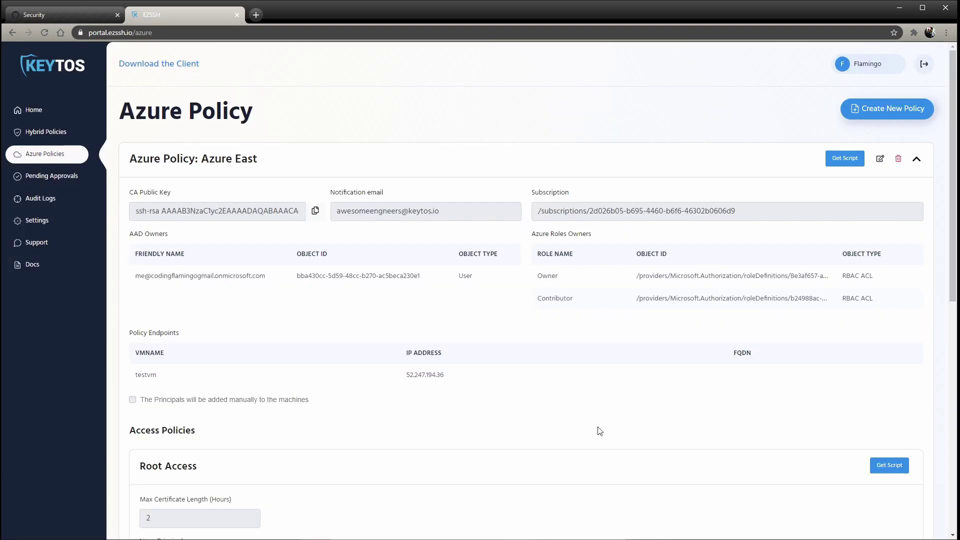